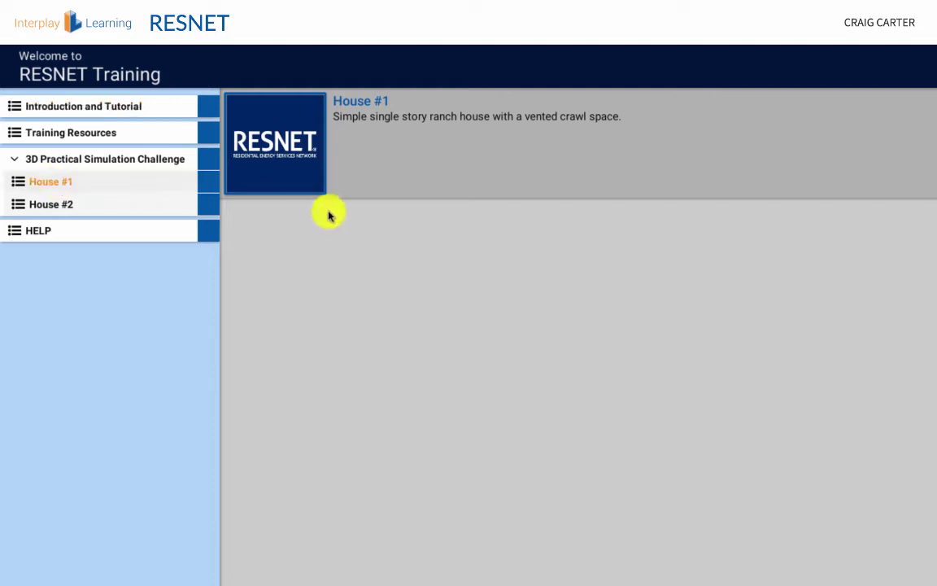
Start Scenario 1 from House #1's Training Mode list
click(29, 185)
click(371, 234)
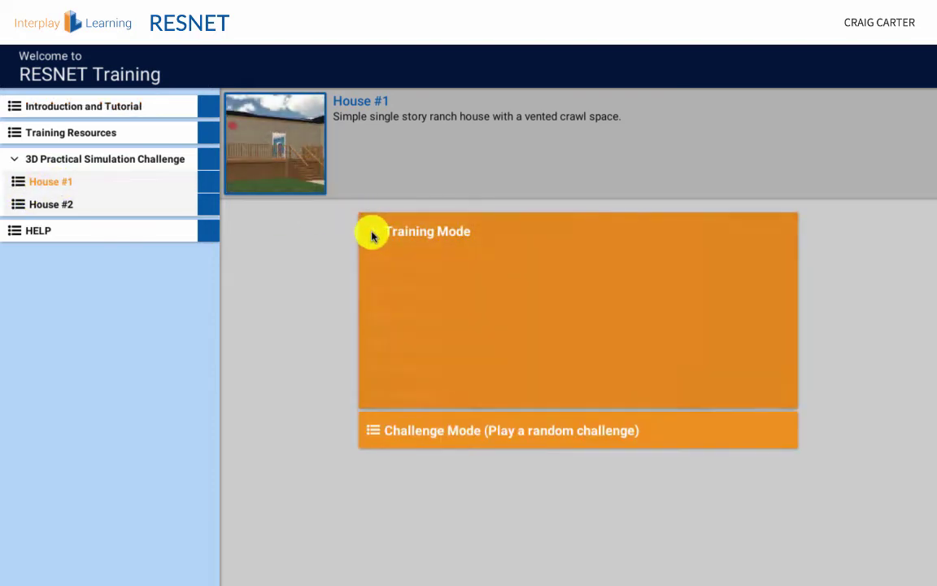
click(399, 265)
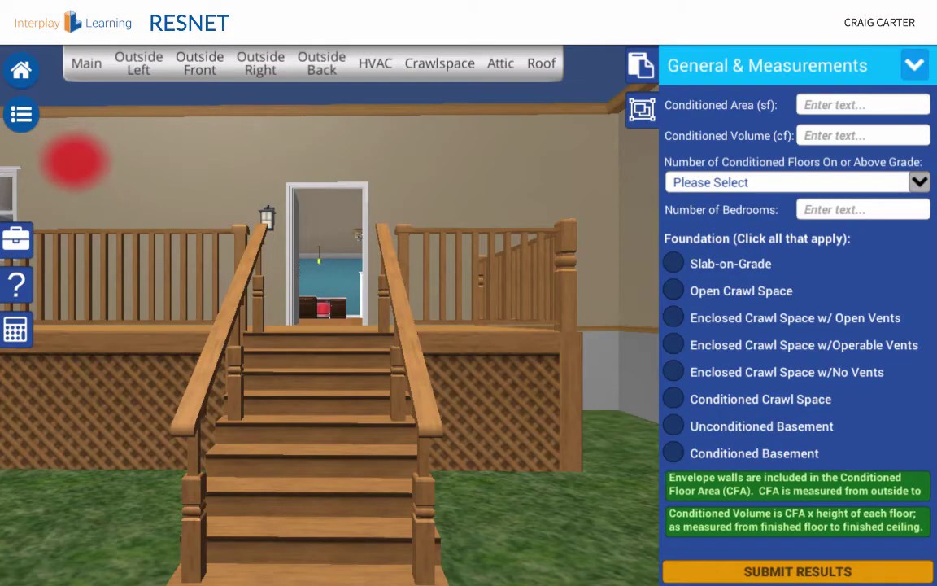
Hide and restore the General & Measurements panel, then open the rater toolbox
click(643, 65)
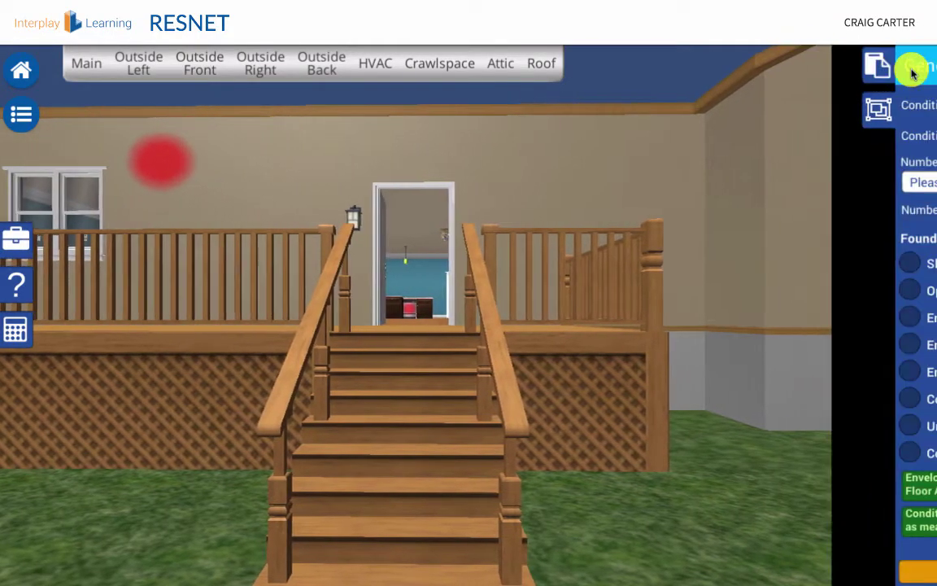
click(912, 71)
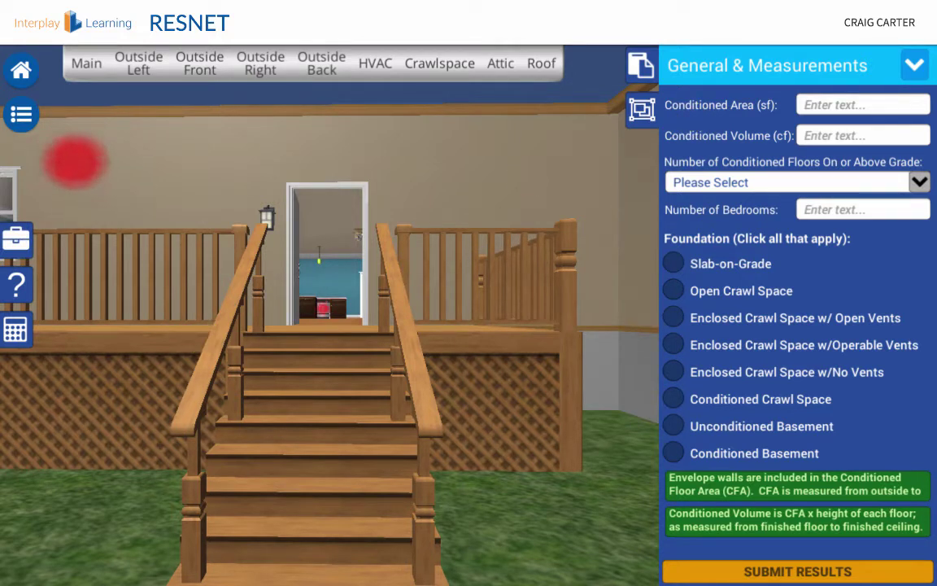
click(23, 245)
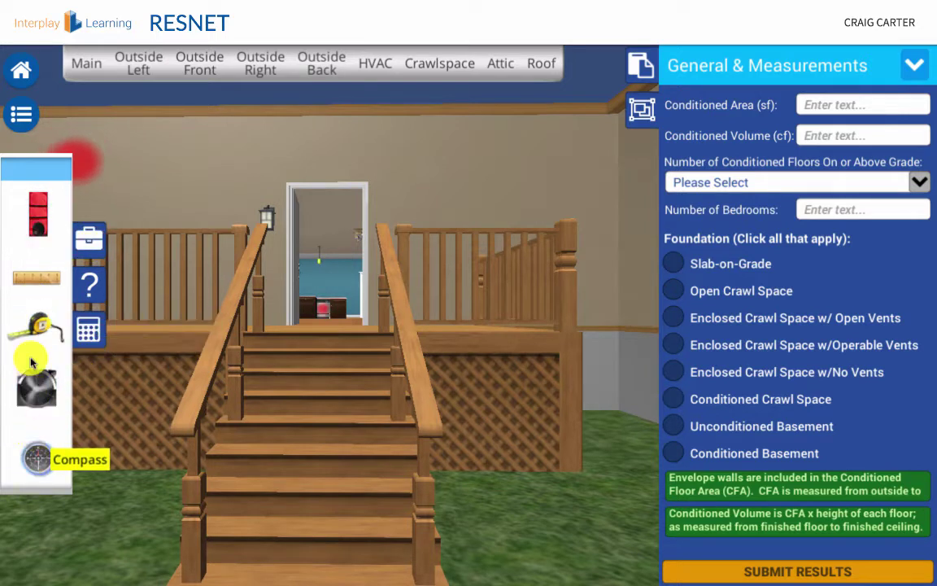
Close the rater toolbox and show the Help Topic list
click(87, 242)
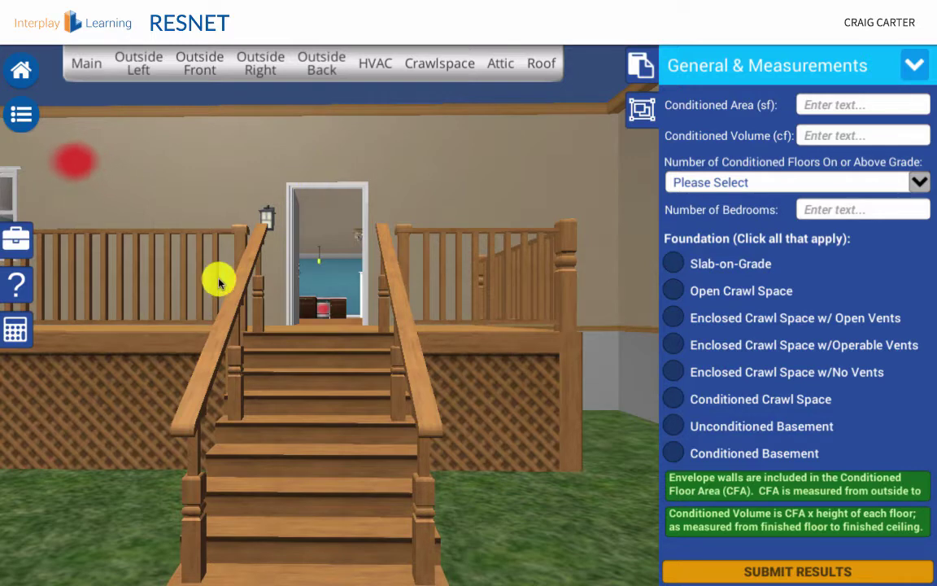
click(18, 285)
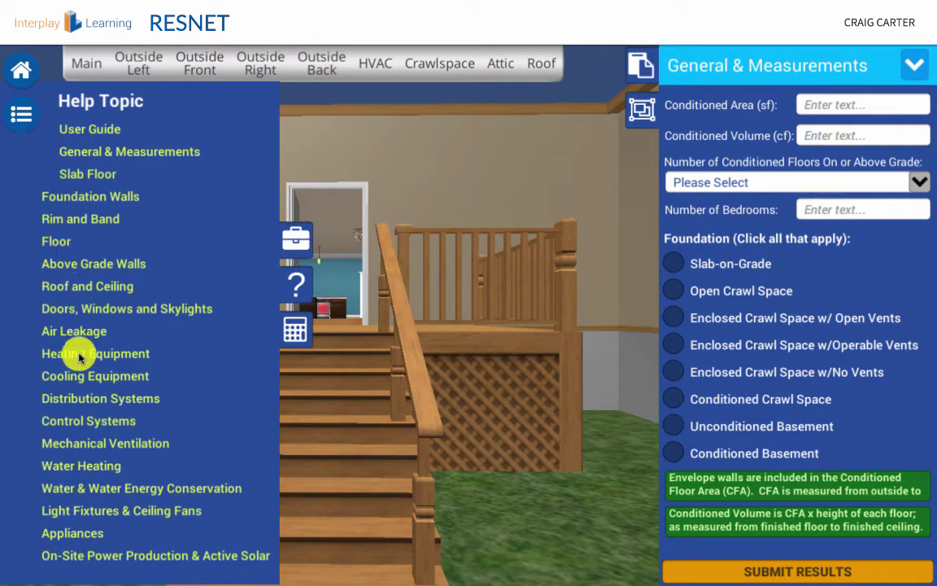
View the Foundation Walls help deck in Google Slides, then return to the simulation and close the help list
click(82, 201)
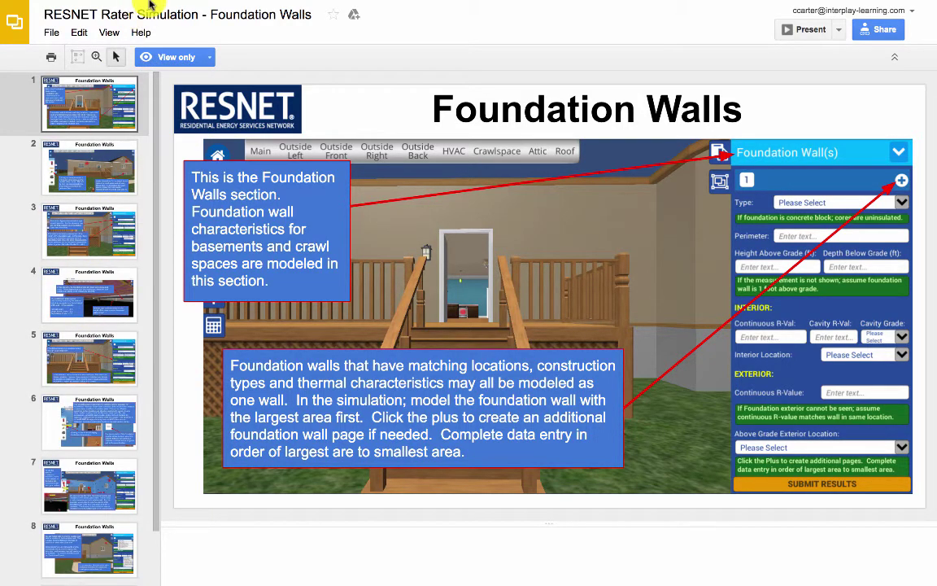
mouse_move(151, 8)
click(309, 32)
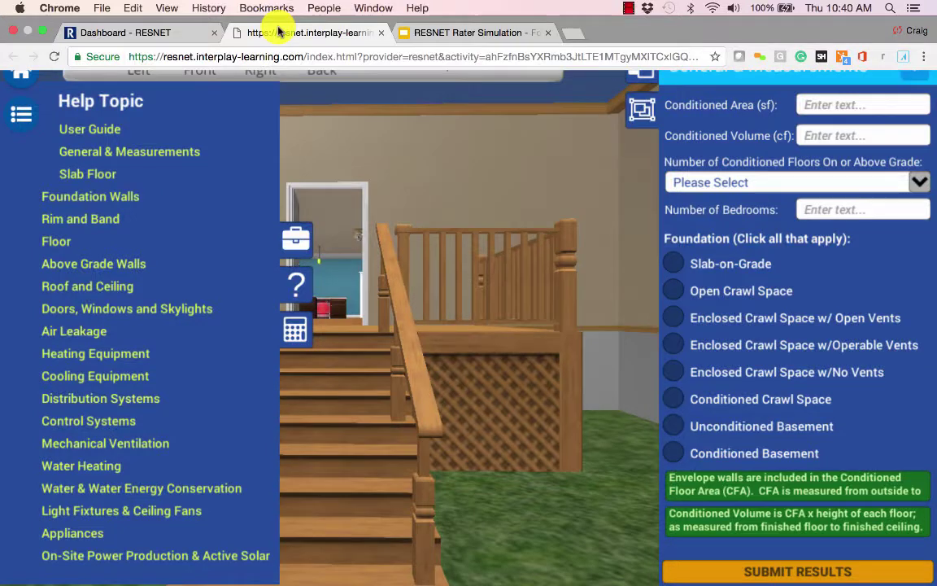
click(289, 278)
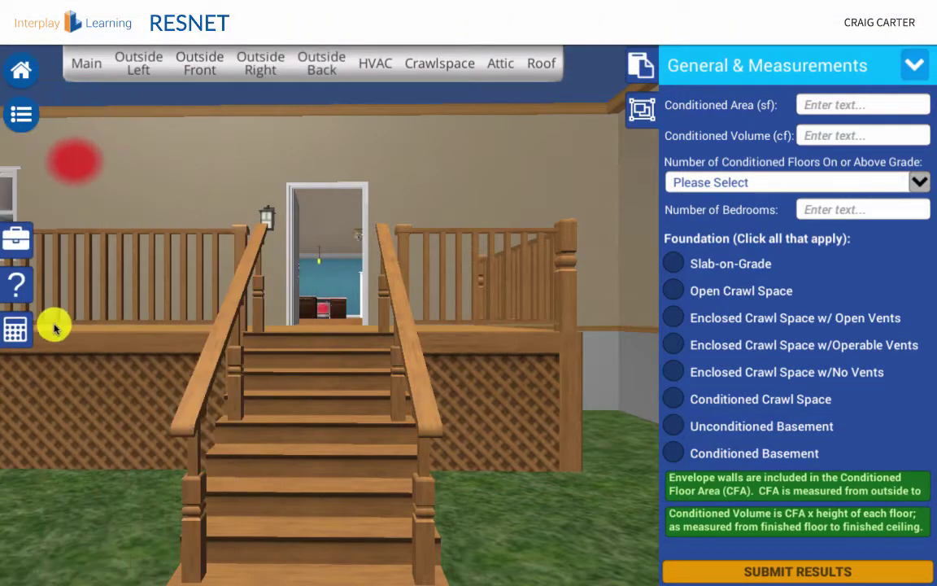
Enter a 12 × 12 room in the area calculator's first row, totalling 144
click(16, 327)
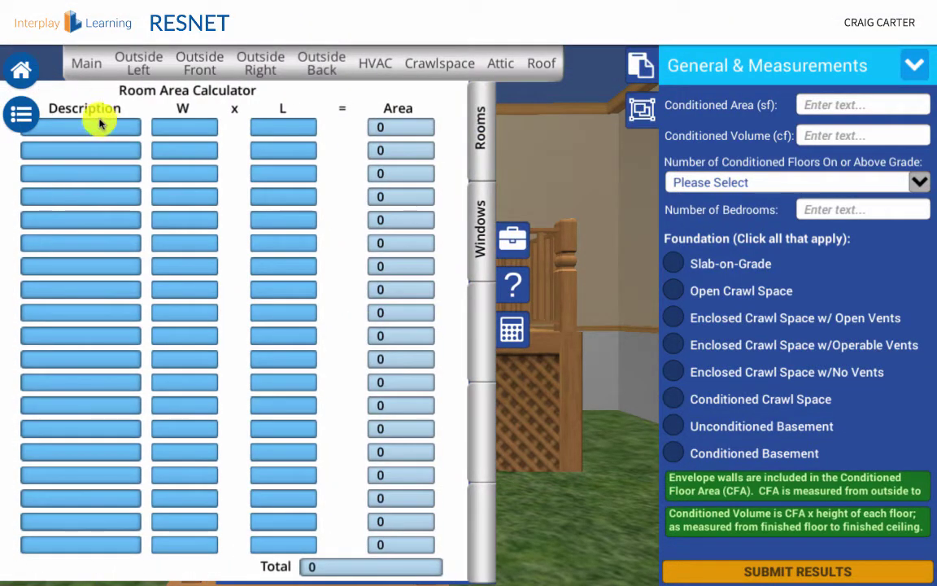
click(260, 127)
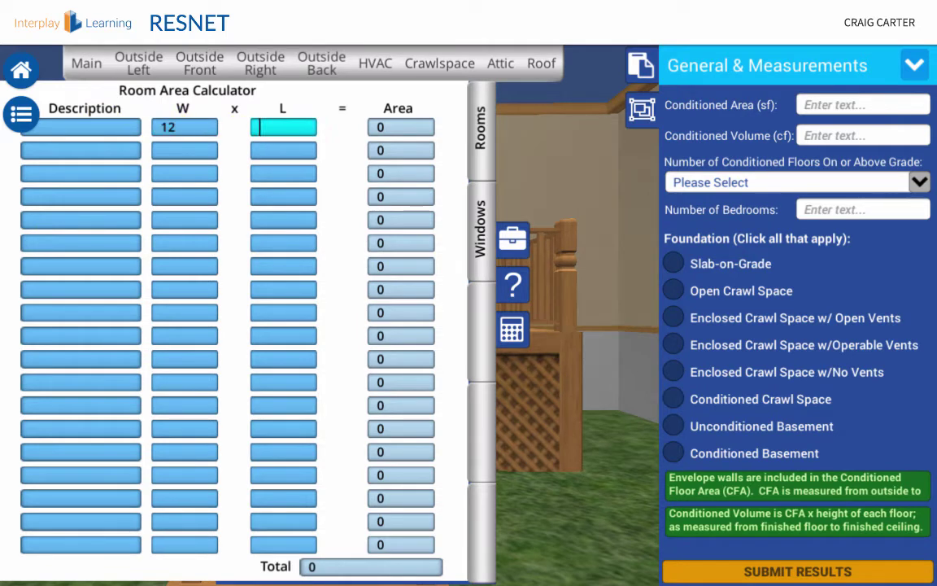
click(201, 148)
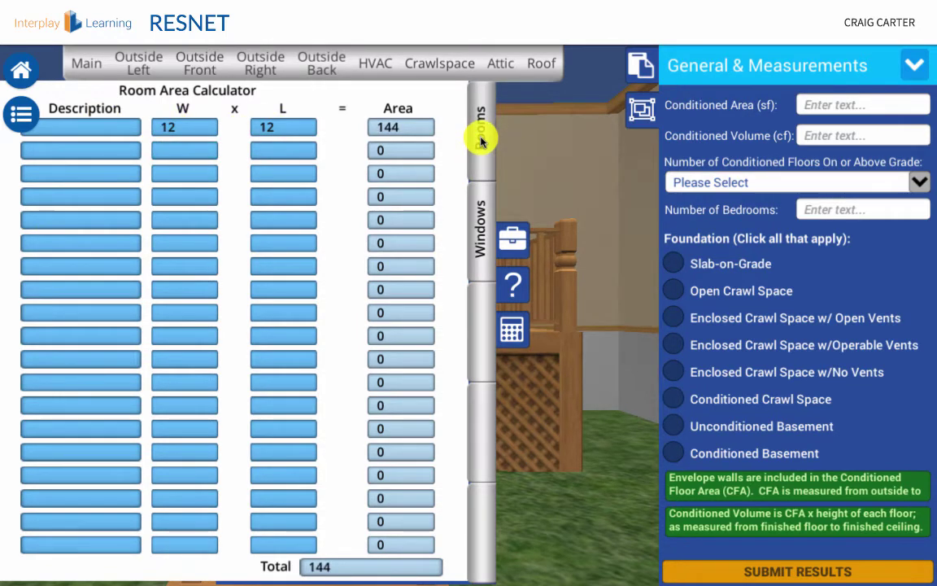
Check the Windows calculator tab, return to Rooms, and close the area calculator
click(477, 218)
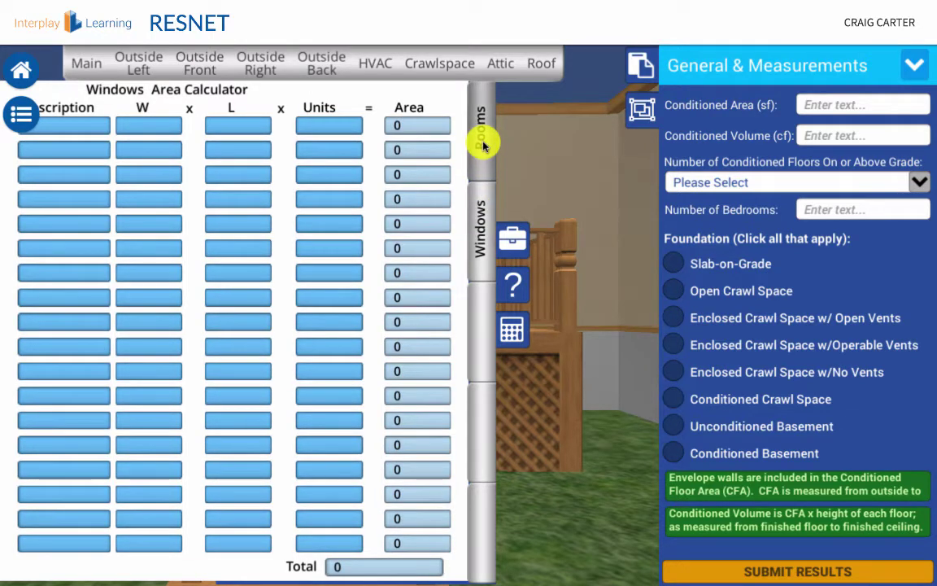
click(482, 143)
click(482, 220)
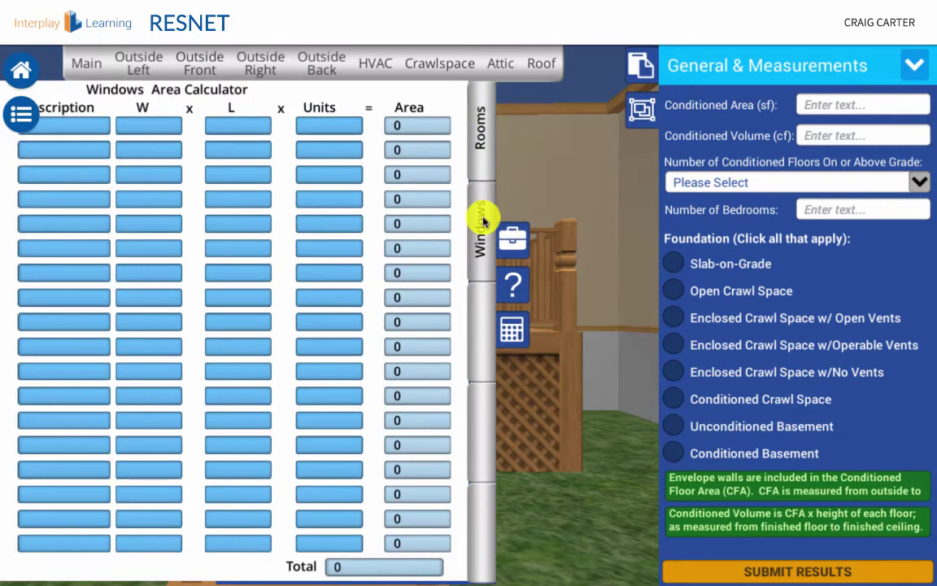
click(236, 124)
click(157, 127)
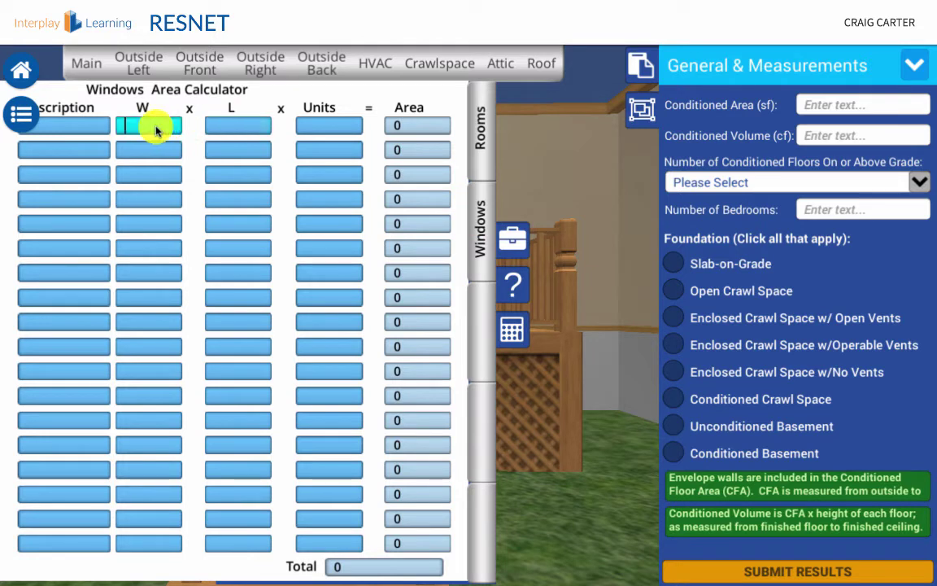
click(510, 333)
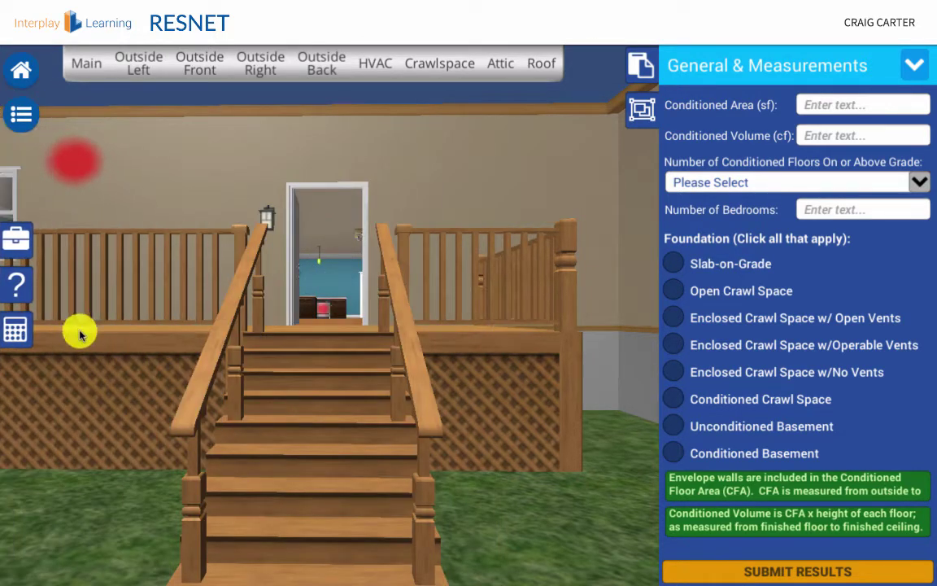
click(24, 335)
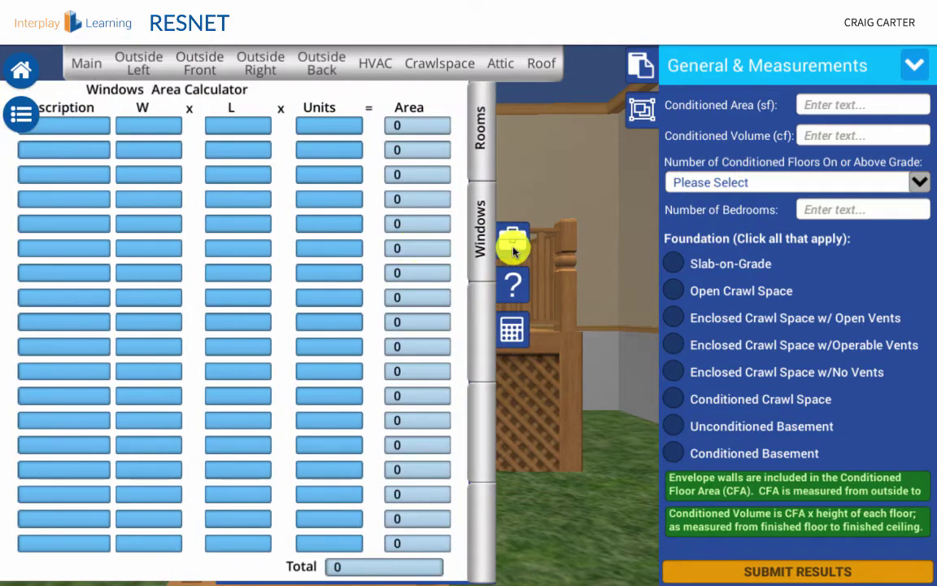
click(480, 165)
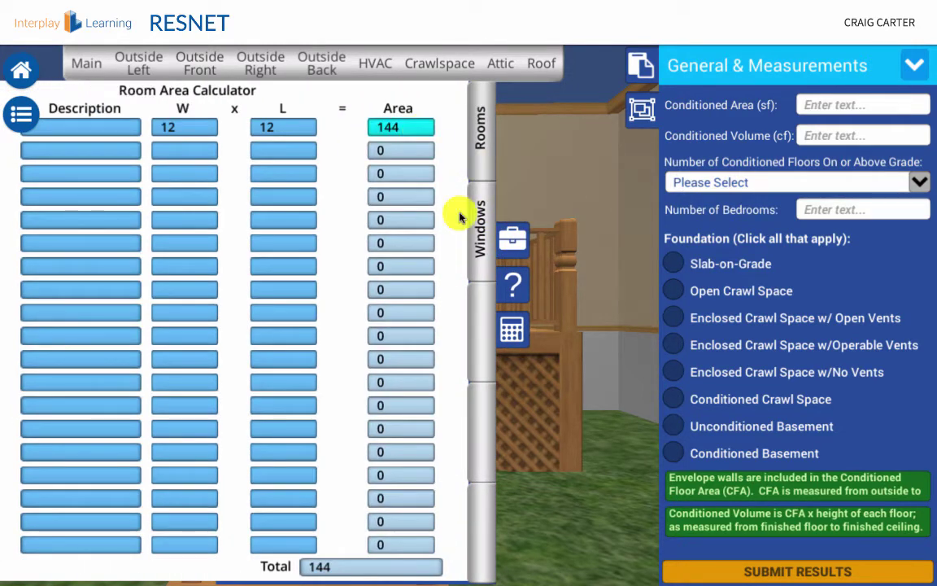
click(511, 330)
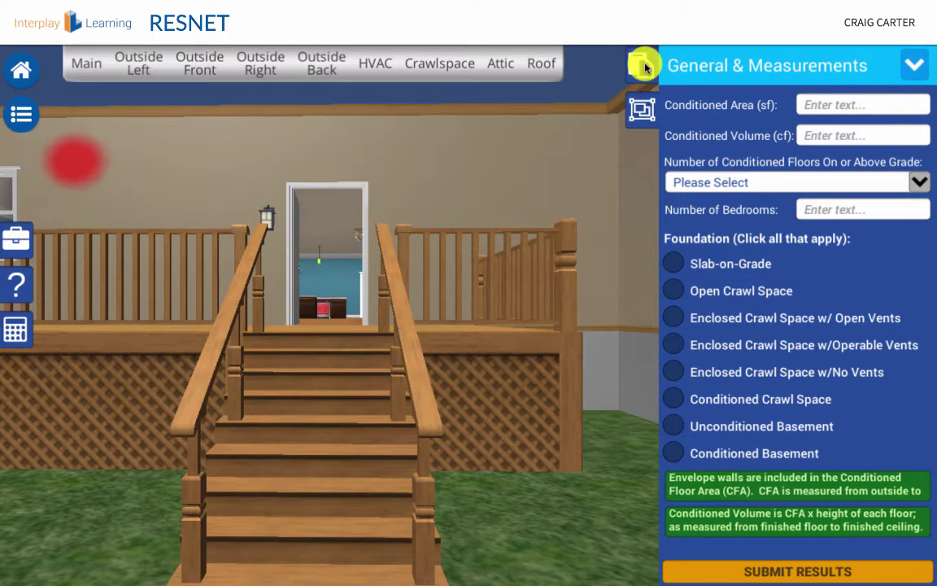
View the Foundation Wall(s) and then Skylight(s) data-entry sections
click(643, 66)
click(915, 71)
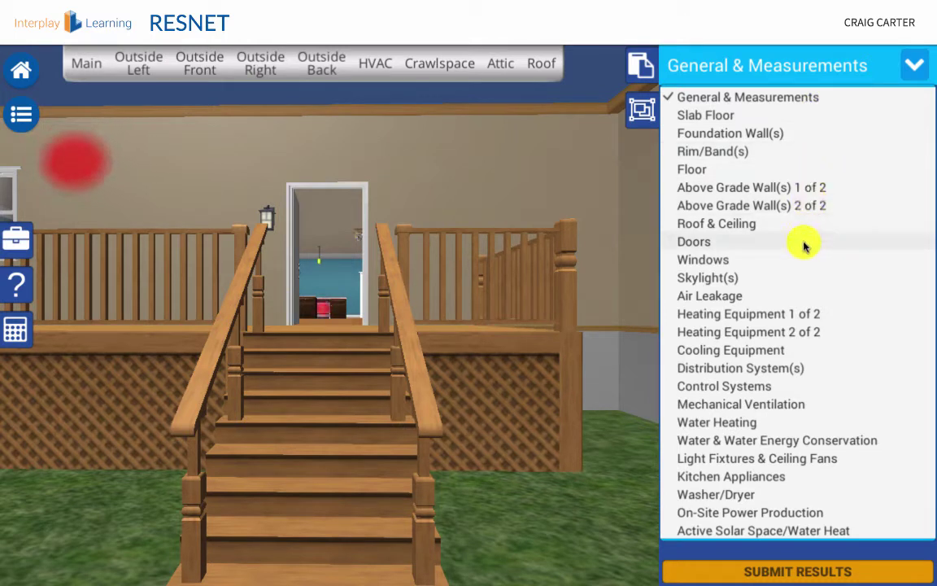
click(748, 135)
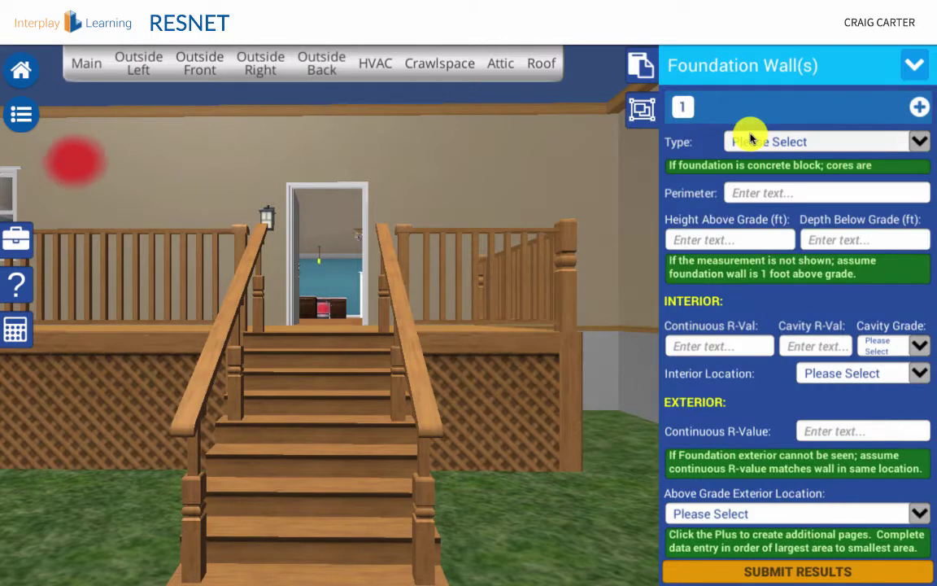
click(913, 65)
click(716, 277)
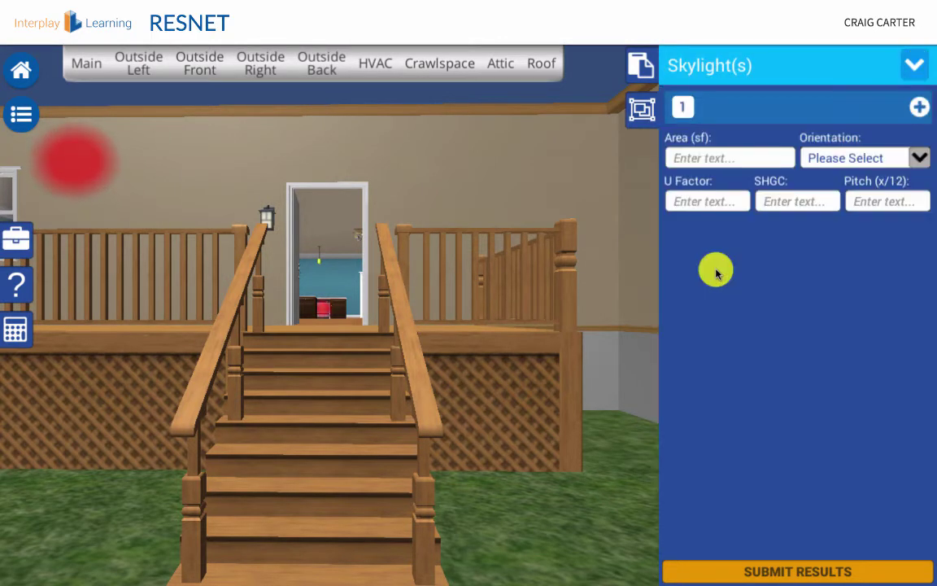
Switch the data-entry form to the Air Leakage section
click(918, 68)
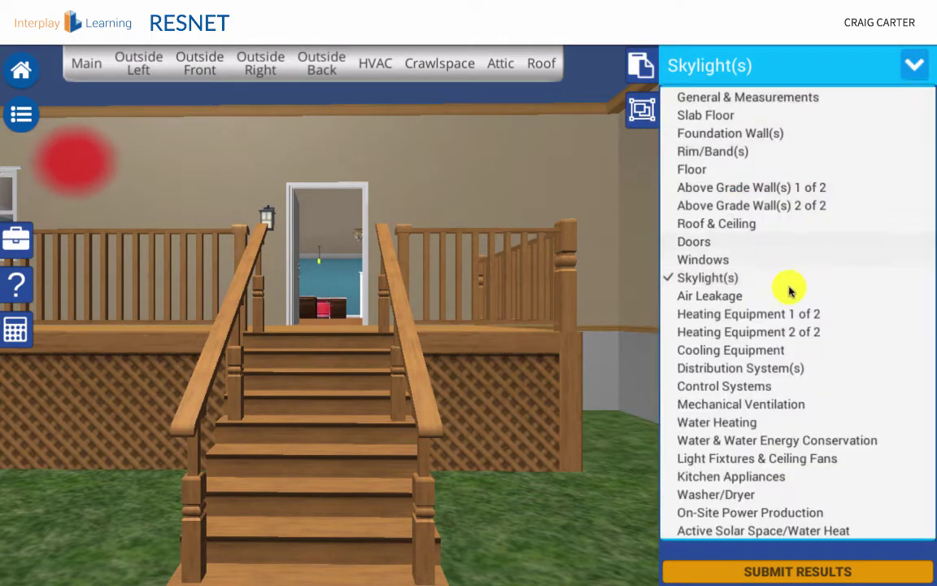
click(782, 298)
click(912, 57)
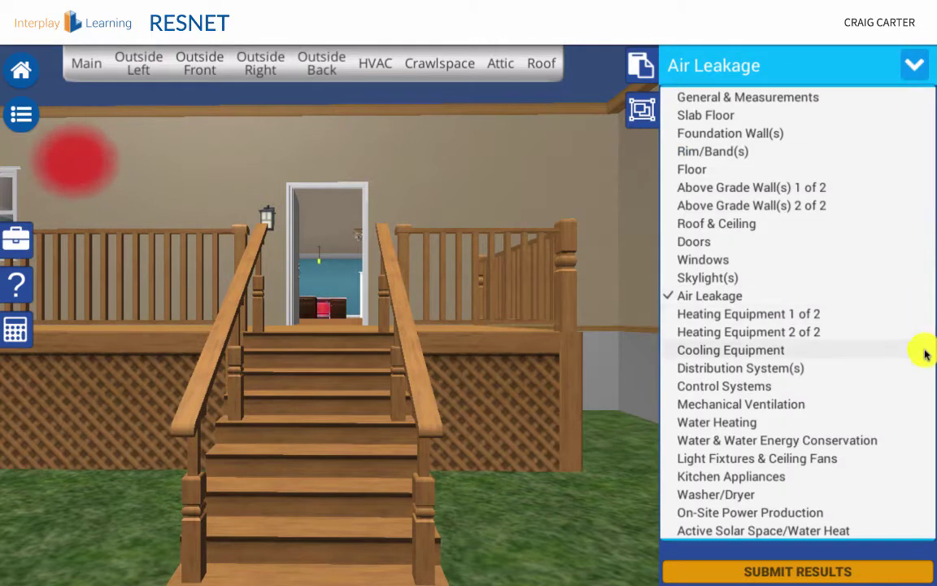
click(915, 72)
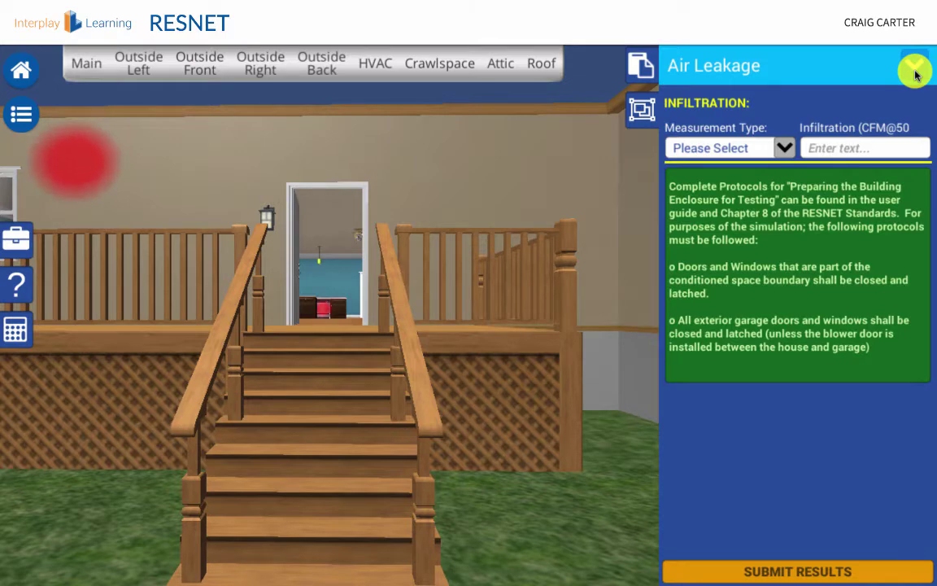
Cancel the End Simulation prompt from Submit Results and return to General & Measurements
click(808, 572)
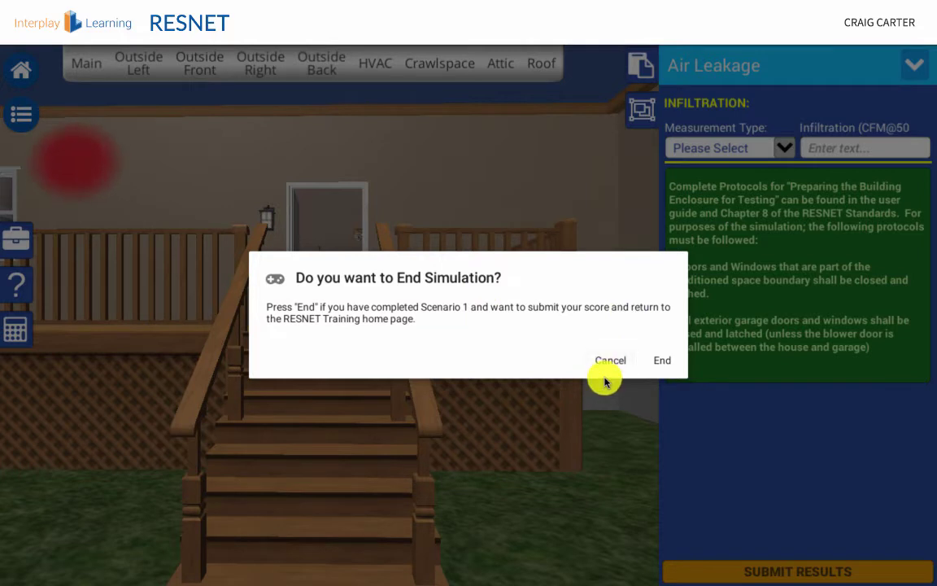
click(663, 362)
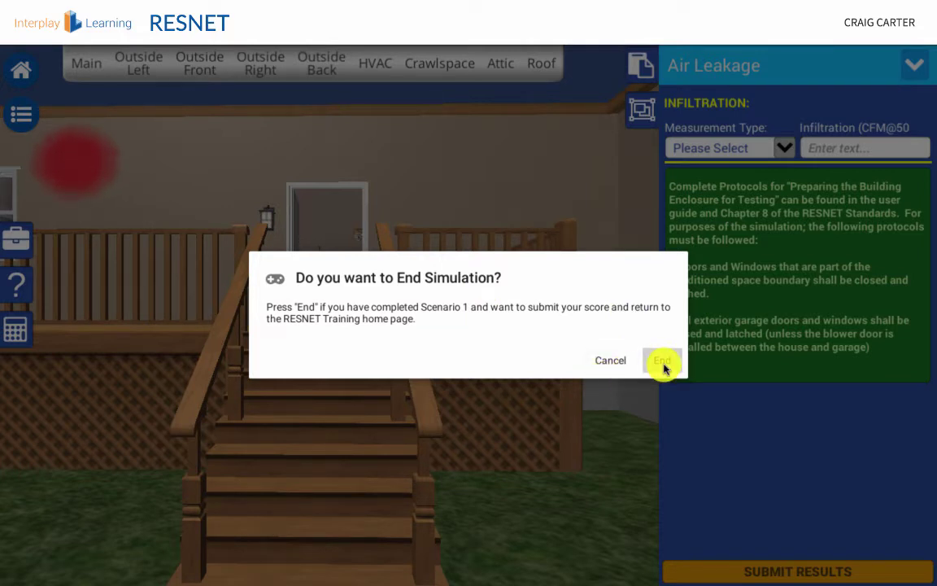
click(611, 361)
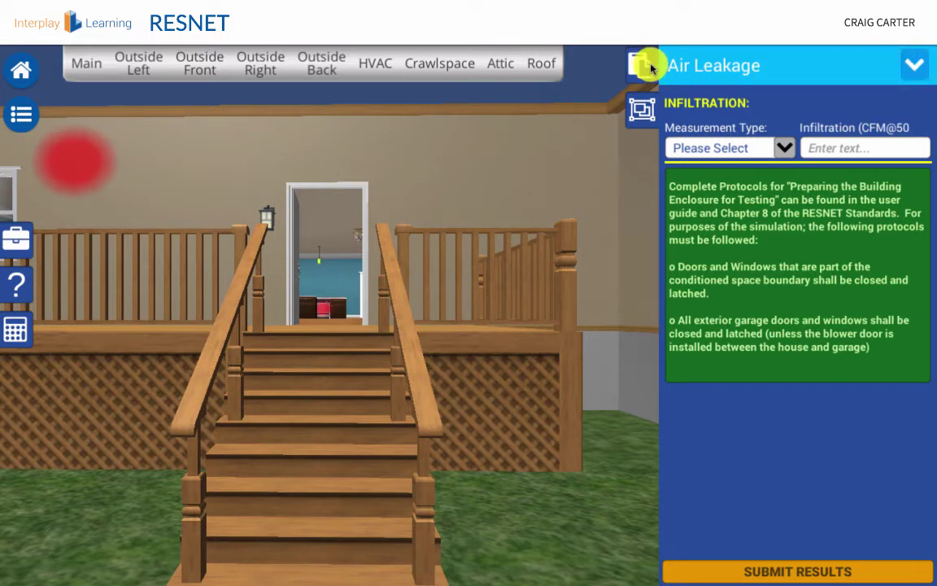
click(801, 75)
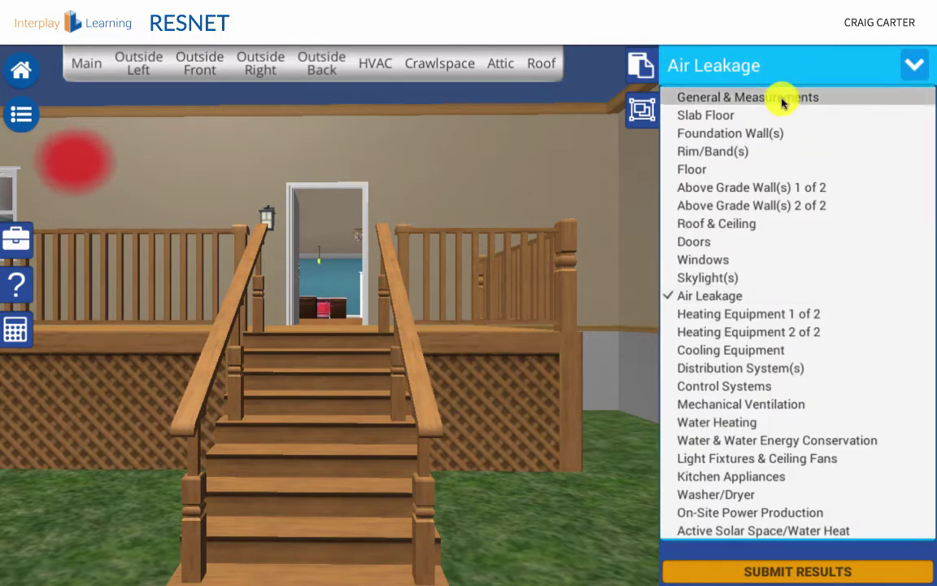
click(780, 99)
click(642, 110)
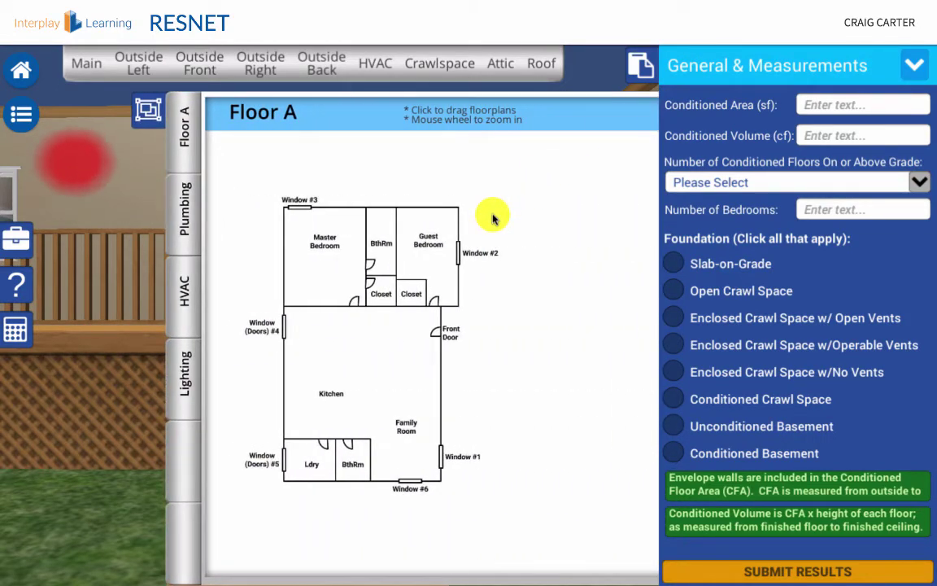
scroll(362, 266, down, 1)
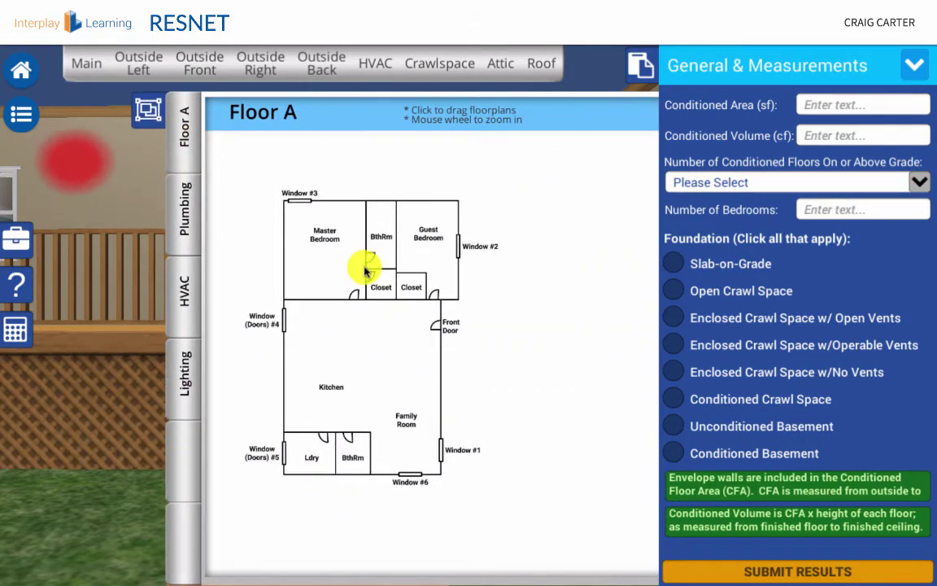
scroll(363, 269, up, 3)
scroll(362, 267, down, 3)
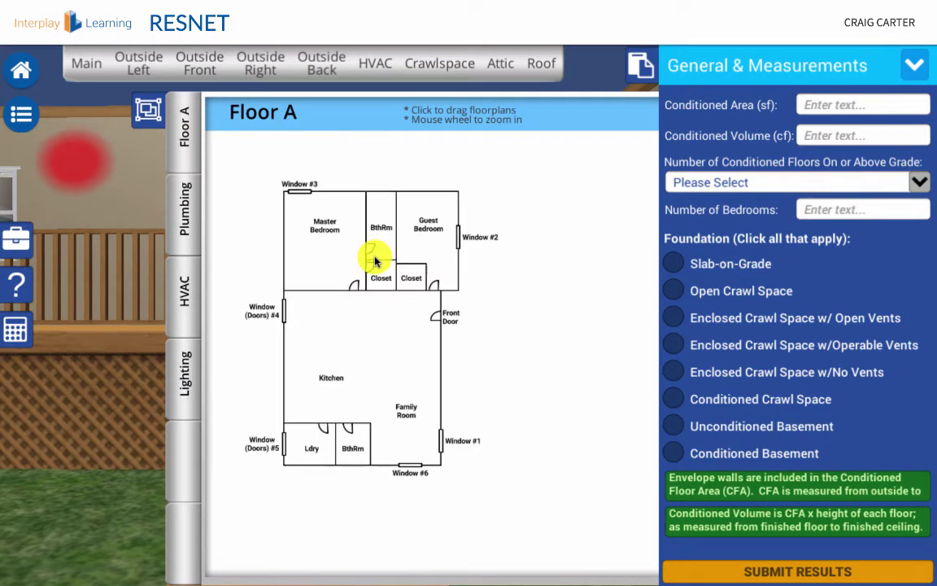
scroll(375, 260, up, 1)
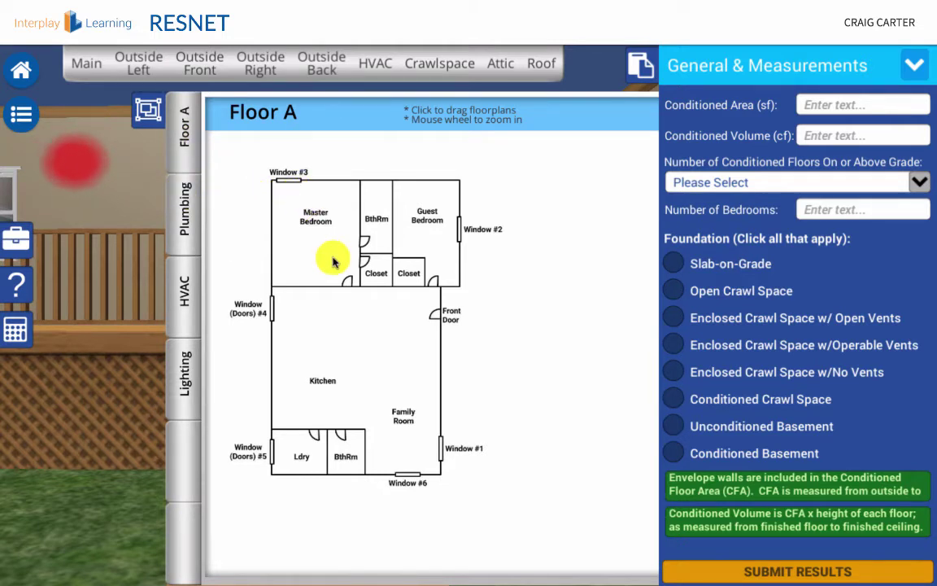
scroll(332, 260, up, 3)
scroll(331, 260, down, 4)
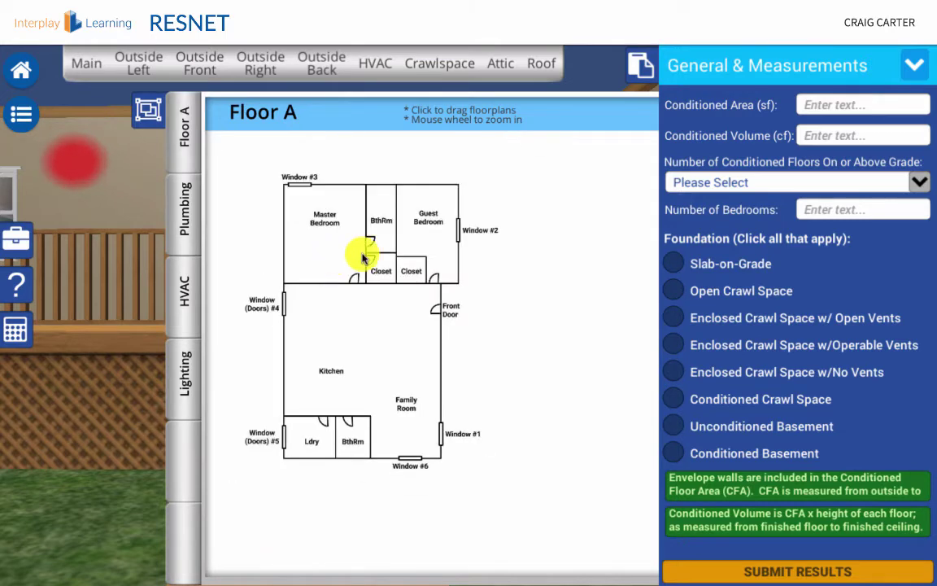
mouse_move(363, 257)
mouse_down()
mouse_move(436, 245)
mouse_move(429, 329)
mouse_move(429, 246)
mouse_move(330, 251)
mouse_move(325, 339)
mouse_move(506, 351)
mouse_move(460, 273)
mouse_move(356, 272)
mouse_up()
View the Plumbing, HVAC and Lighting plans, zoom and pan the Lighting plan, then close the plans
click(188, 221)
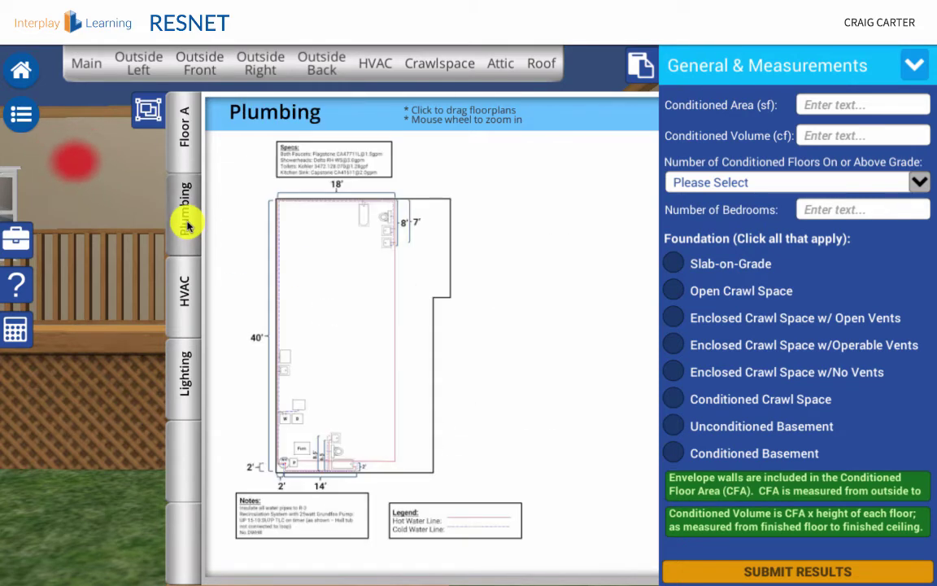
click(185, 283)
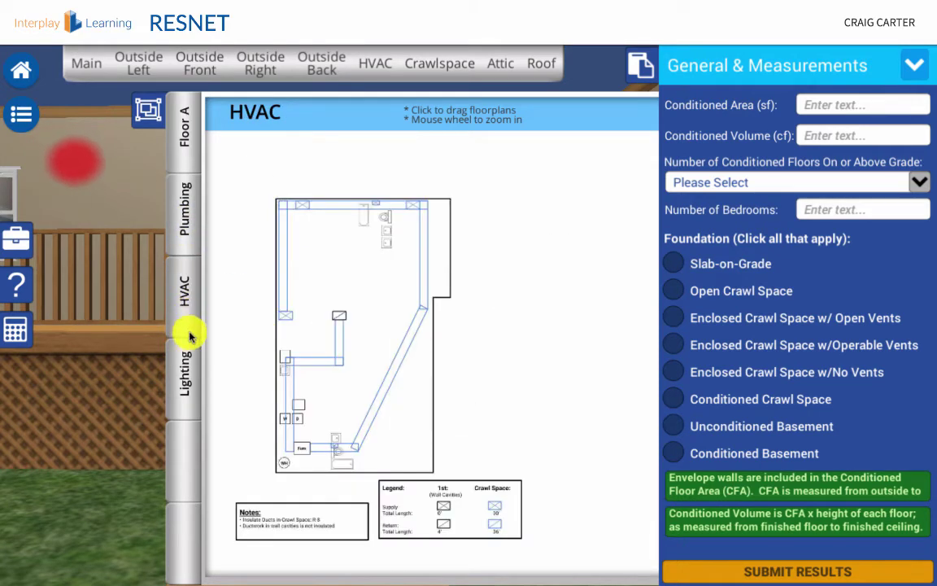
click(168, 386)
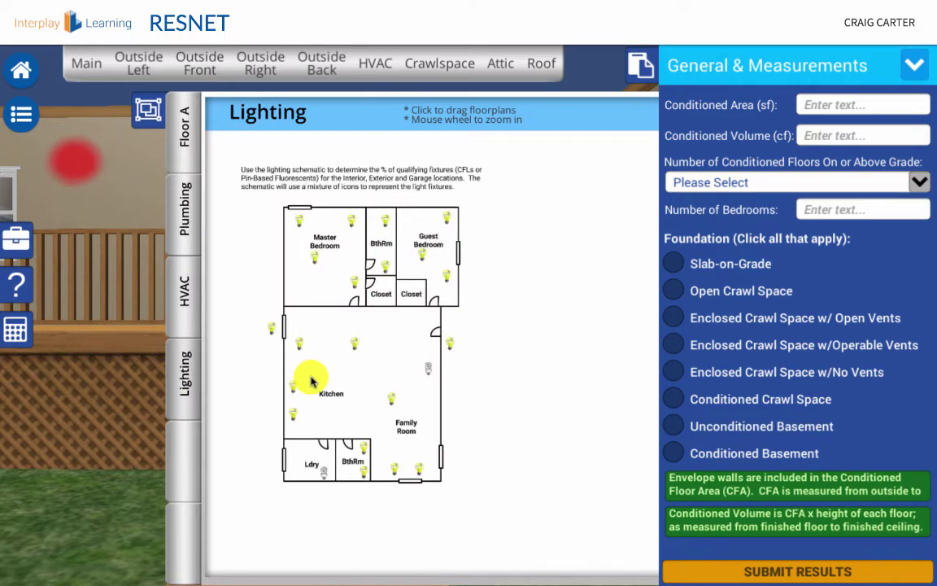
scroll(309, 378, up, 5)
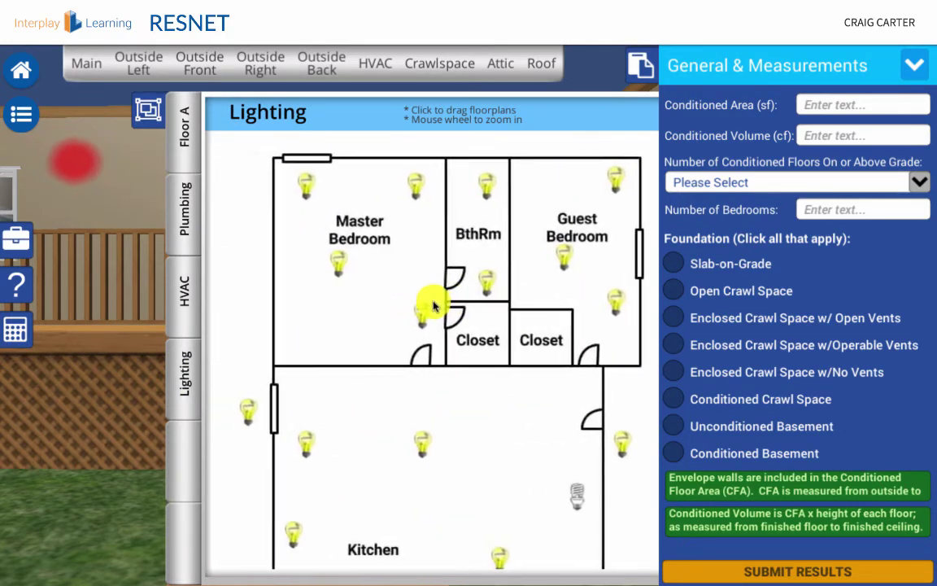
drag(372, 240, 425, 246)
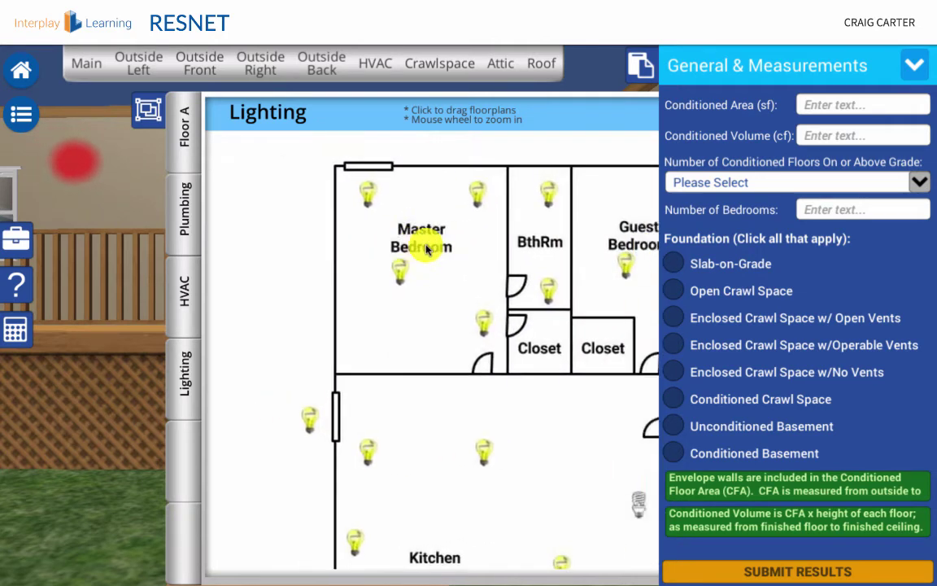
click(148, 114)
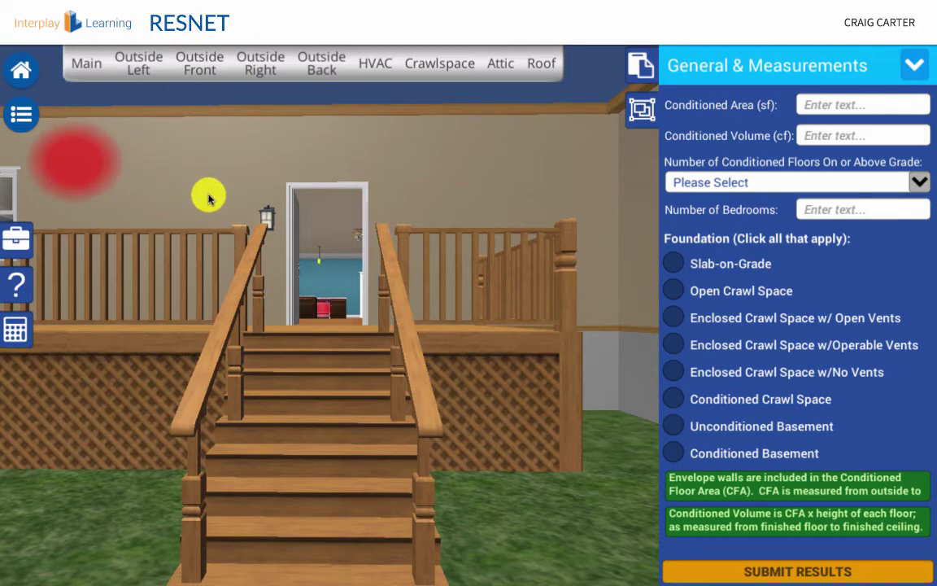
Walk up and back down the porch stairs, then jump to the Main view
key(Up)
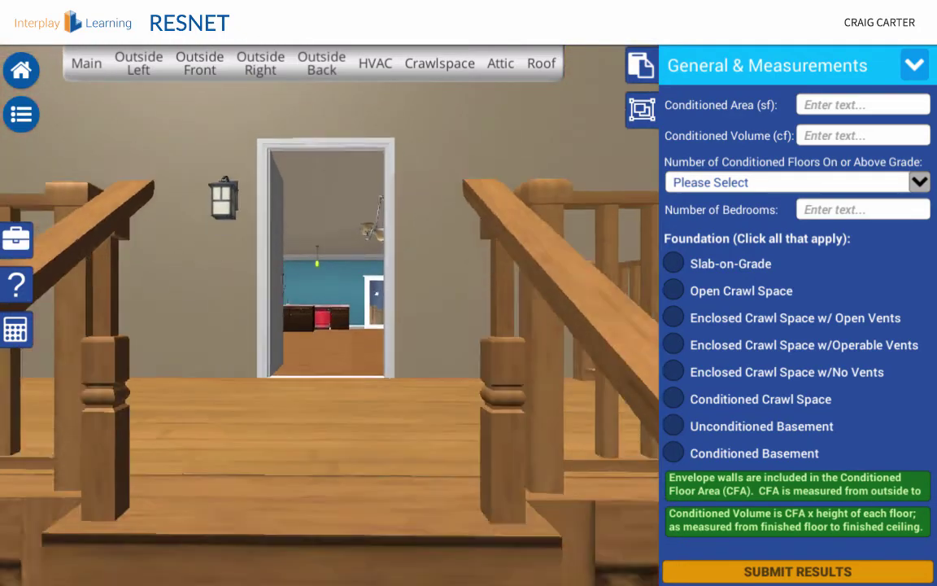
key(Down)
click(22, 126)
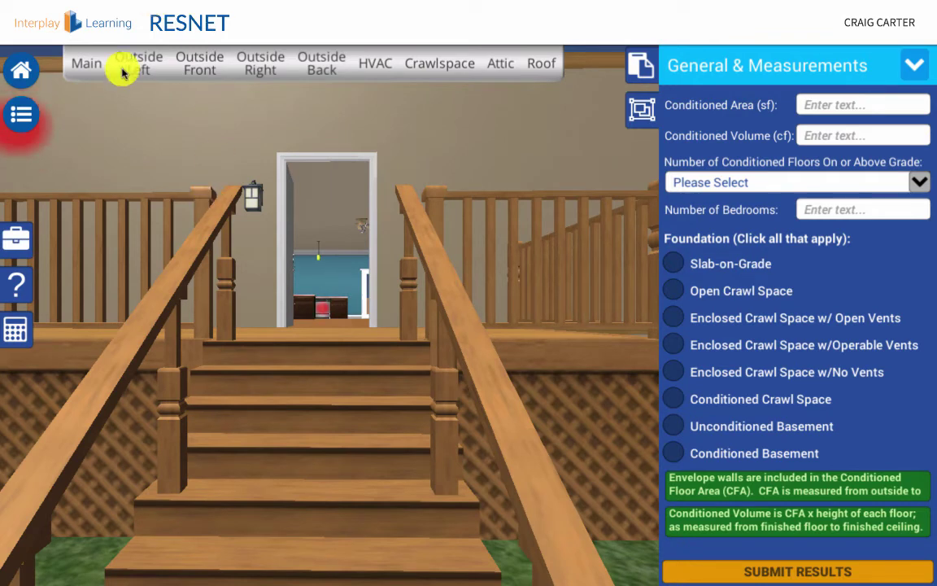
click(96, 70)
Show the window overhang measurements on the left exterior wall, then dismiss them
click(126, 65)
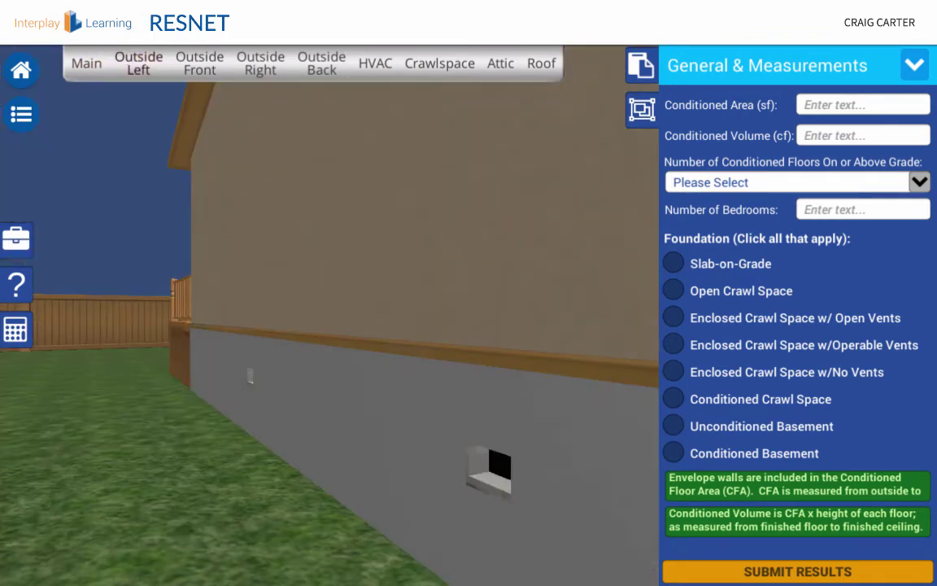
click(307, 193)
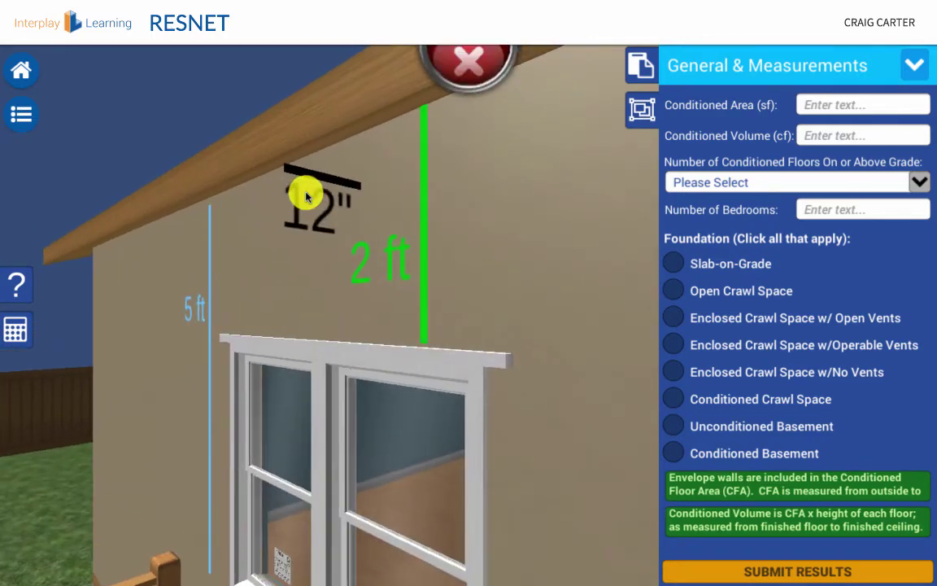
click(468, 59)
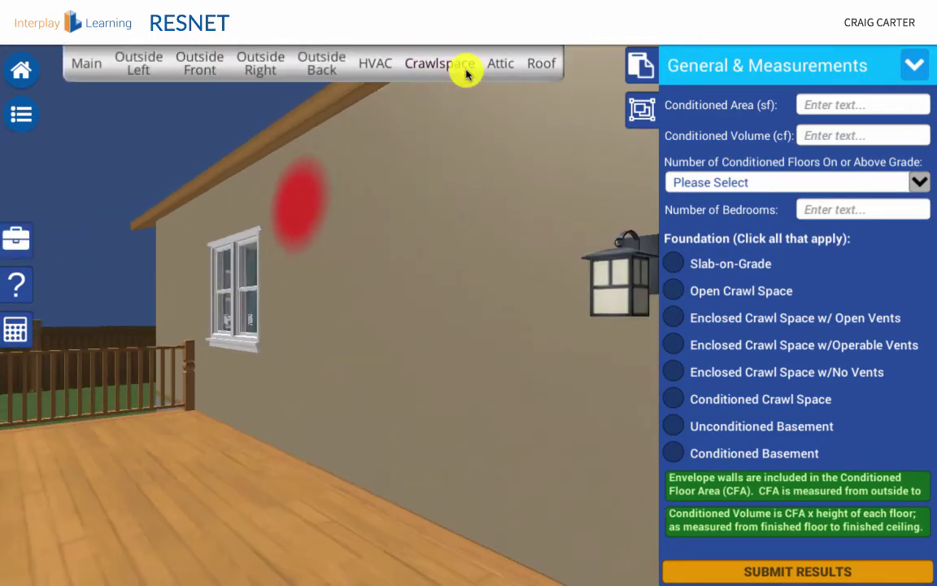
Go from the front porch past the side deck into the Main floor kitchen
click(199, 63)
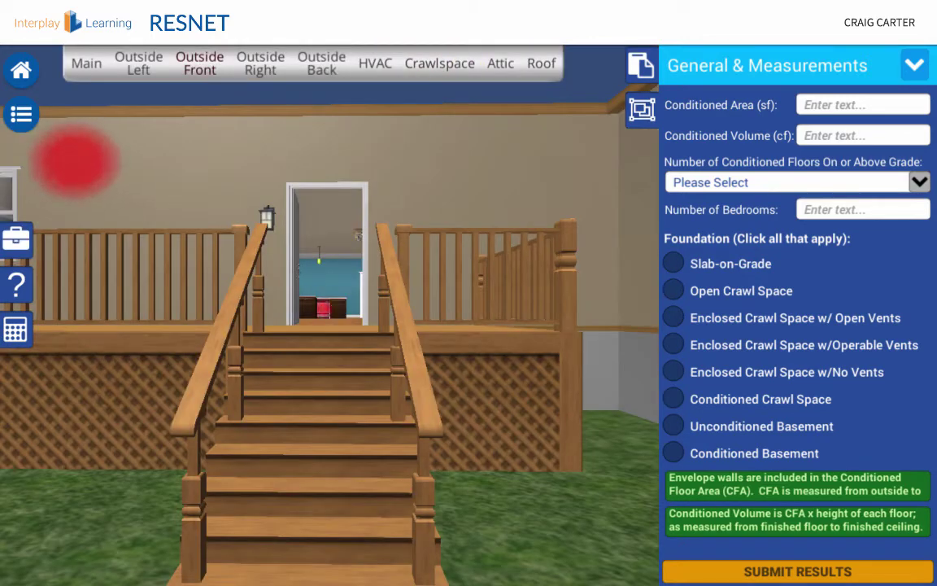
click(249, 495)
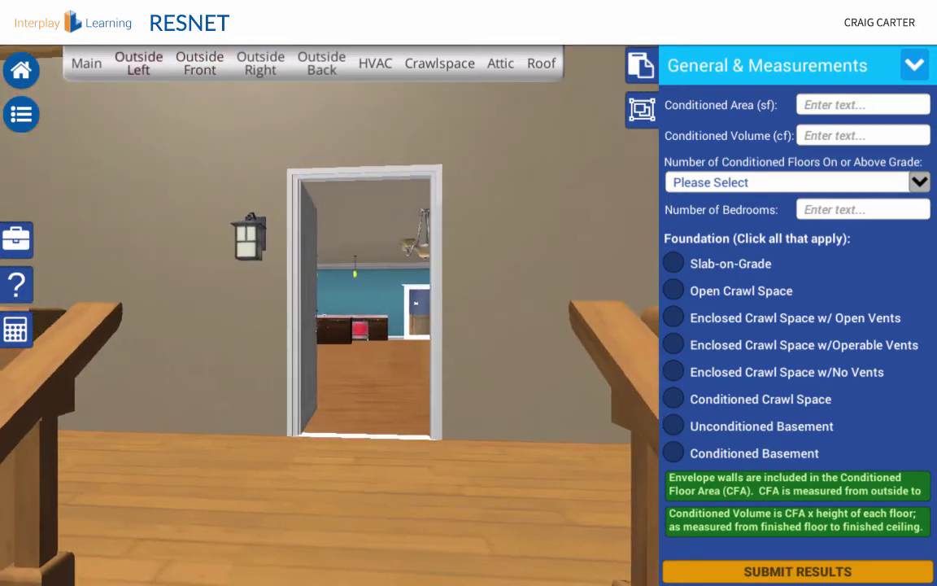
click(86, 63)
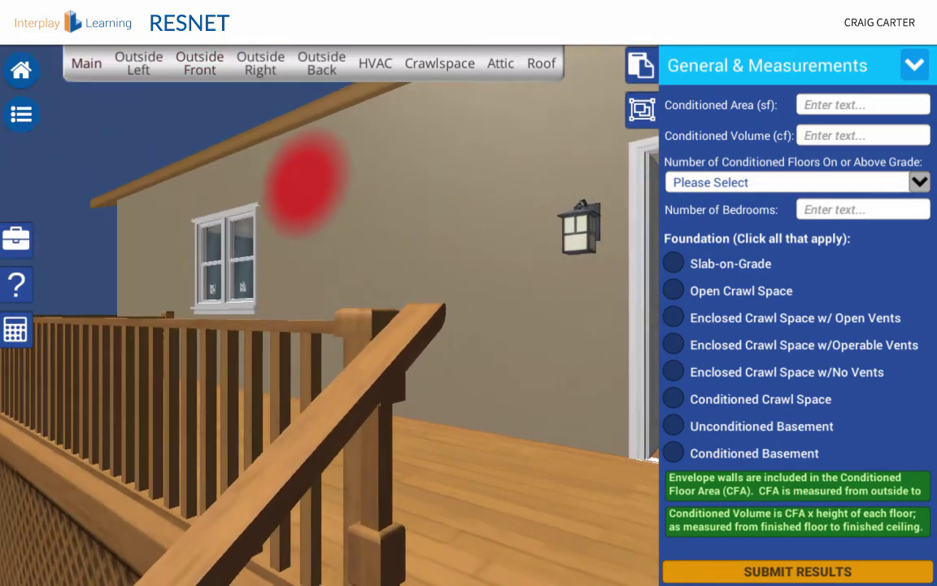
click(88, 65)
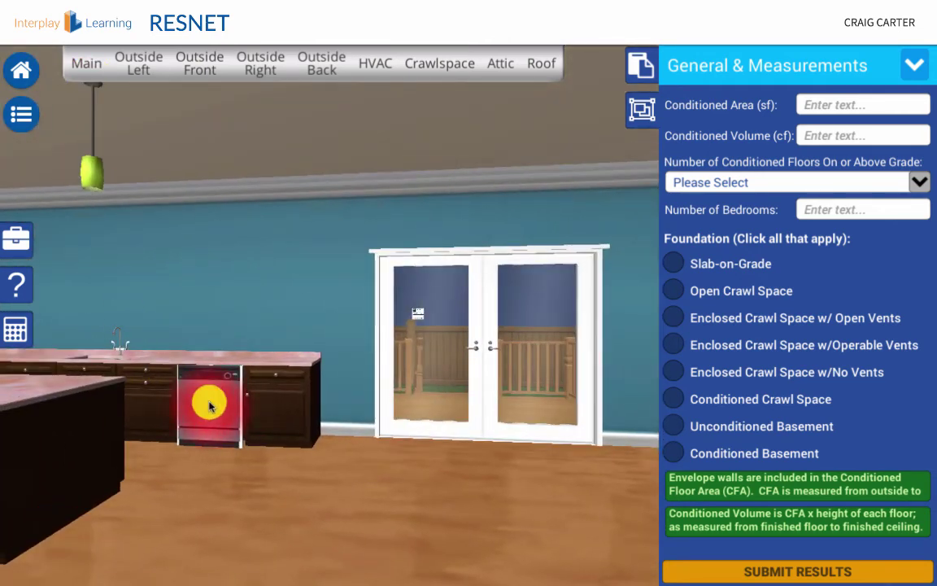
Inspect the dishwasher's EnergyGuide label and the crawlspace furnace's AHRI certificate
click(210, 405)
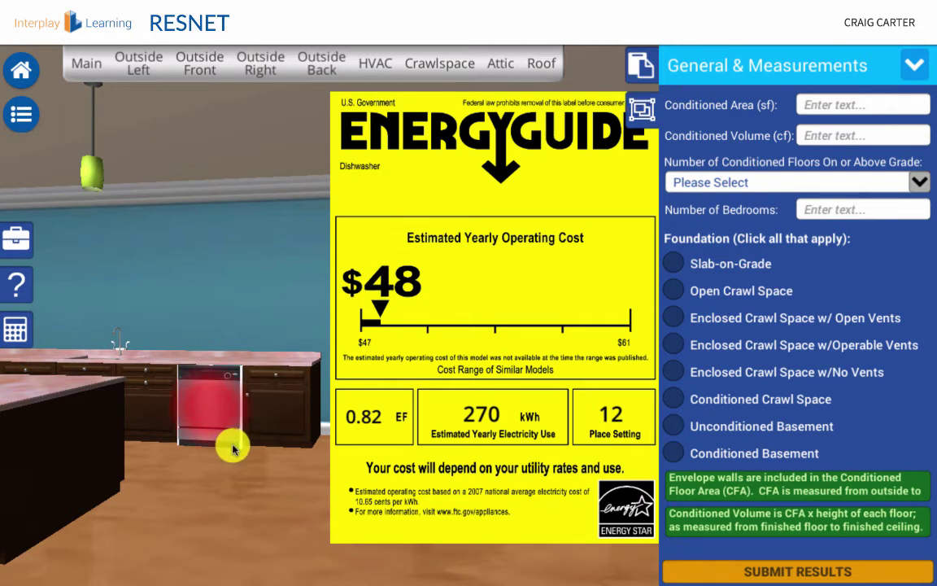
click(226, 419)
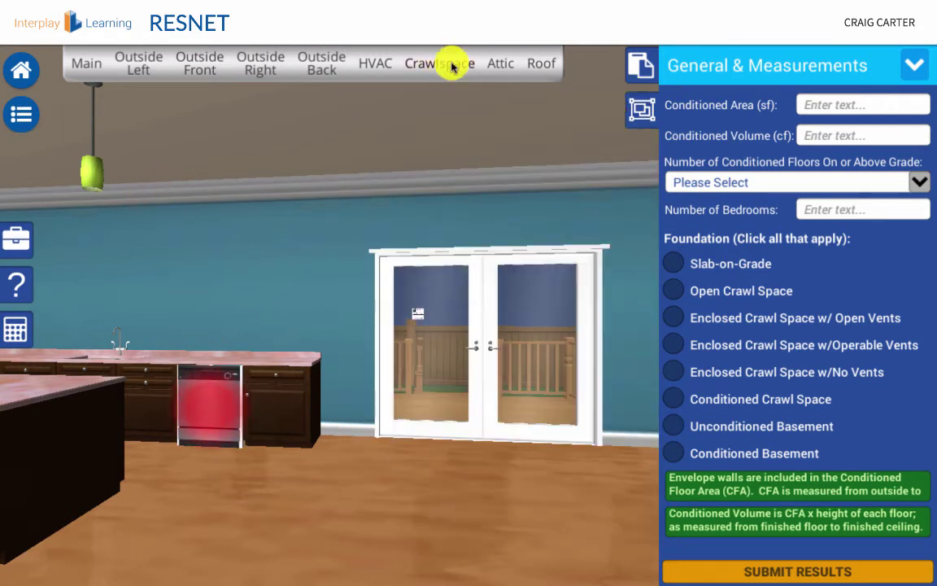
click(453, 67)
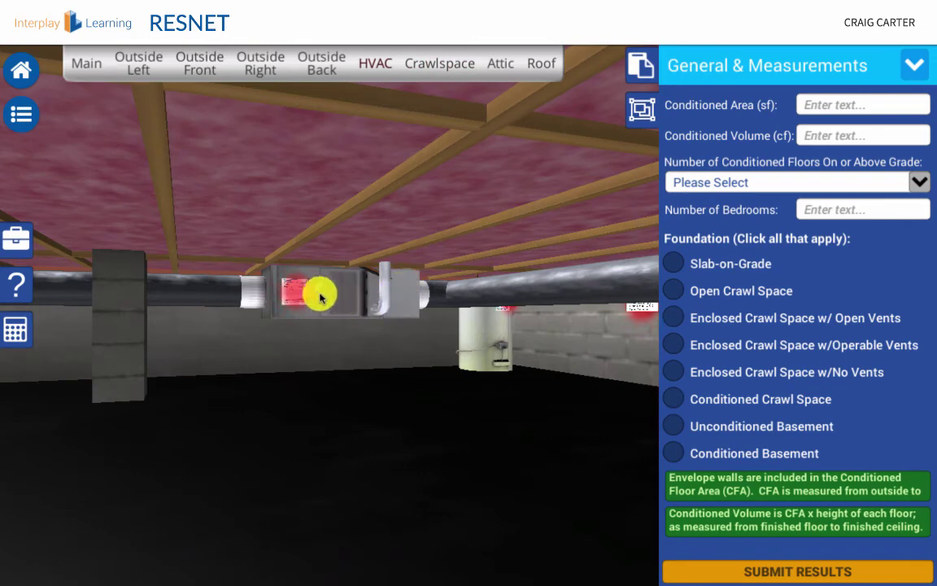
click(299, 294)
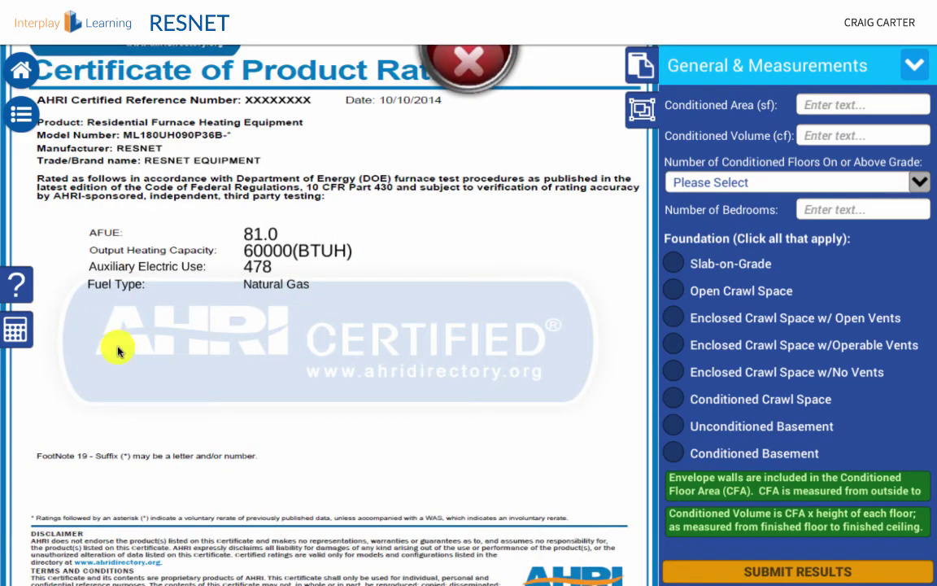
click(470, 64)
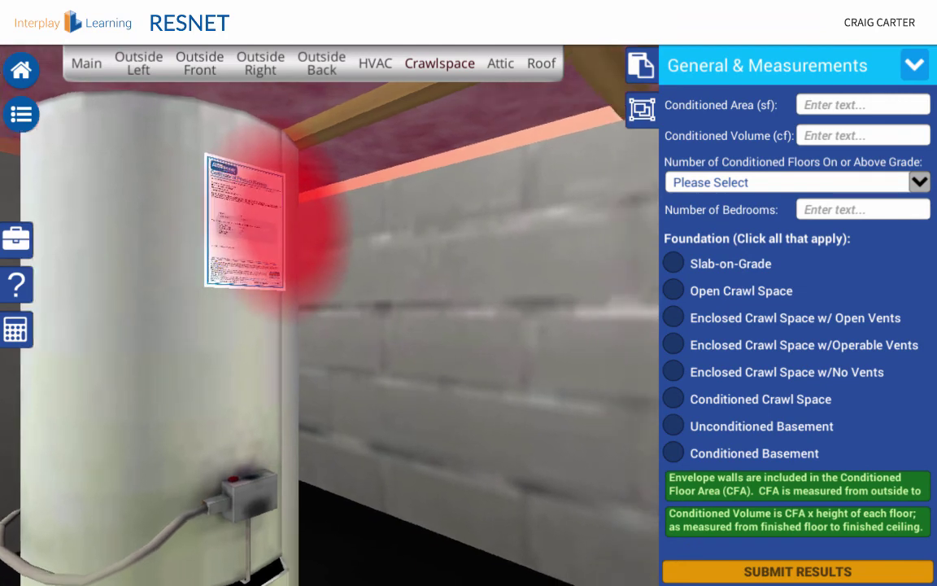
Open and close the right French door twice, then exit to the House #1 menu
click(138, 63)
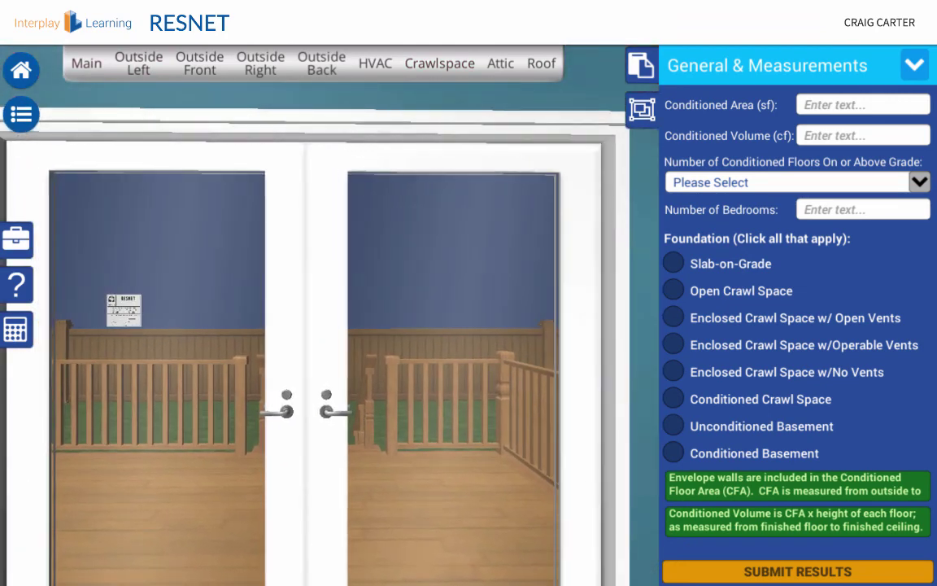
click(334, 396)
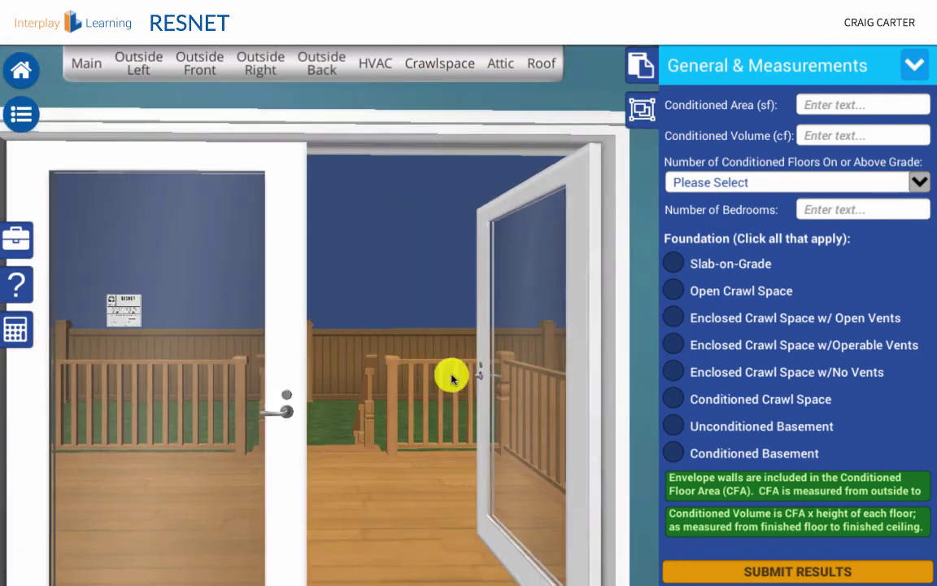
click(553, 391)
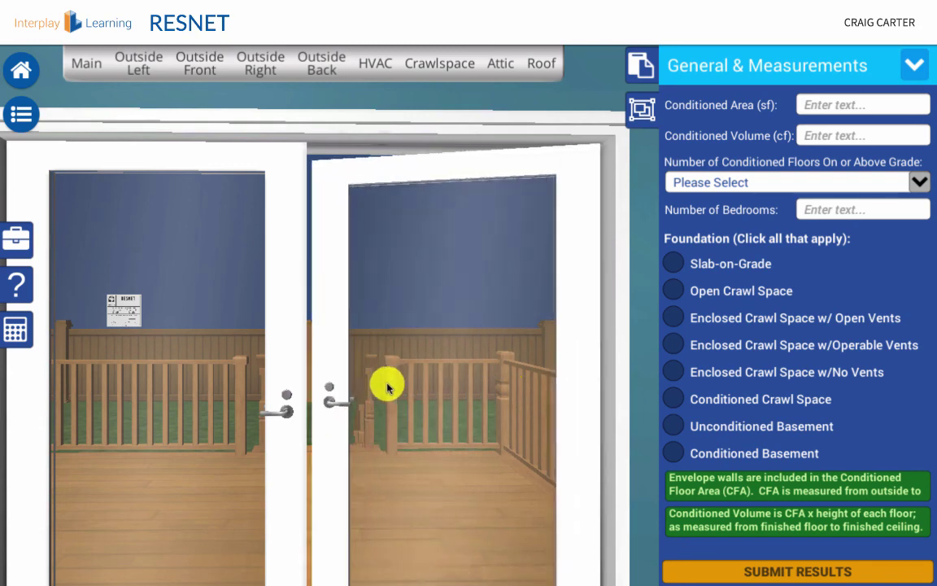
click(338, 388)
click(498, 359)
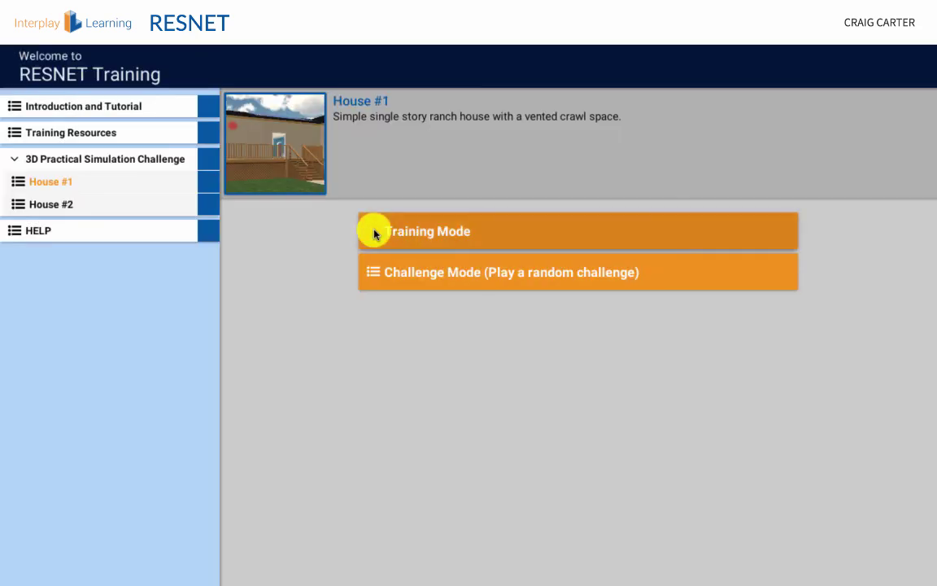
click(372, 232)
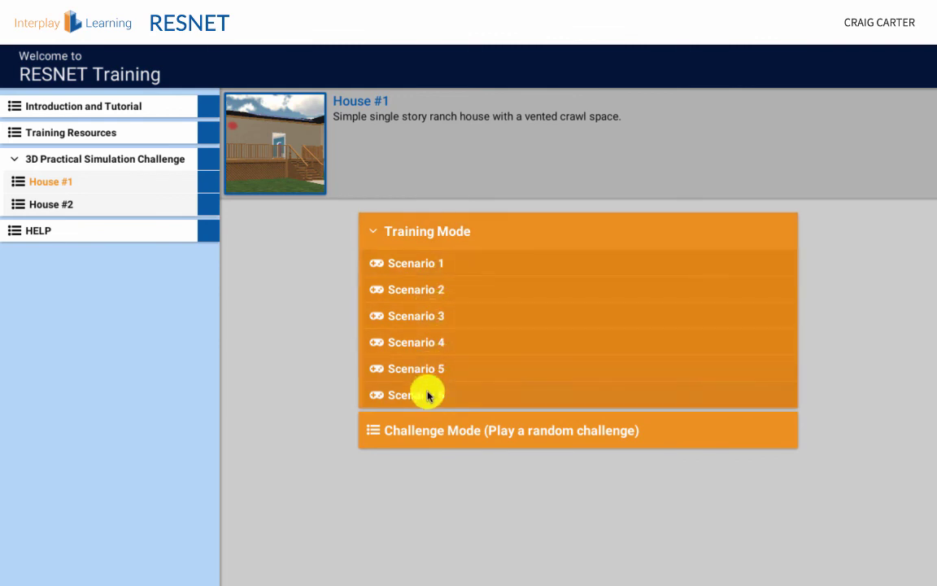
click(374, 227)
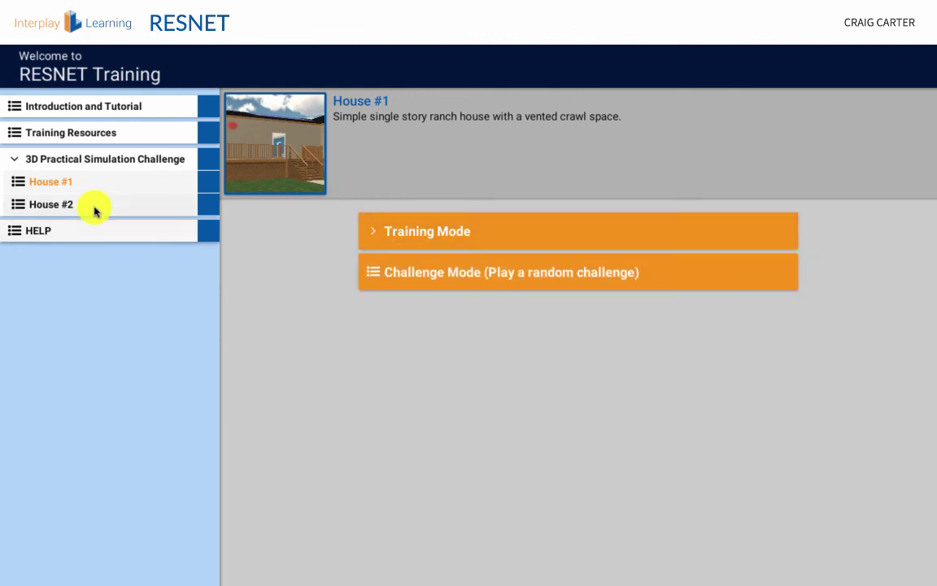